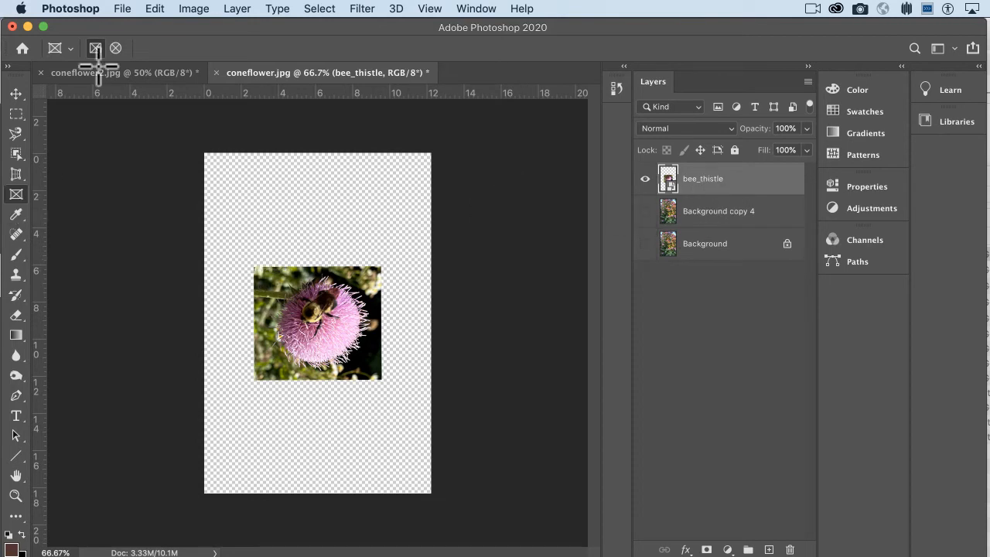
- Mask the bee_thistle image with a rectangular frame about 5.08 in square around the flower, and select the framed layer
drag(268, 277, 374, 374)
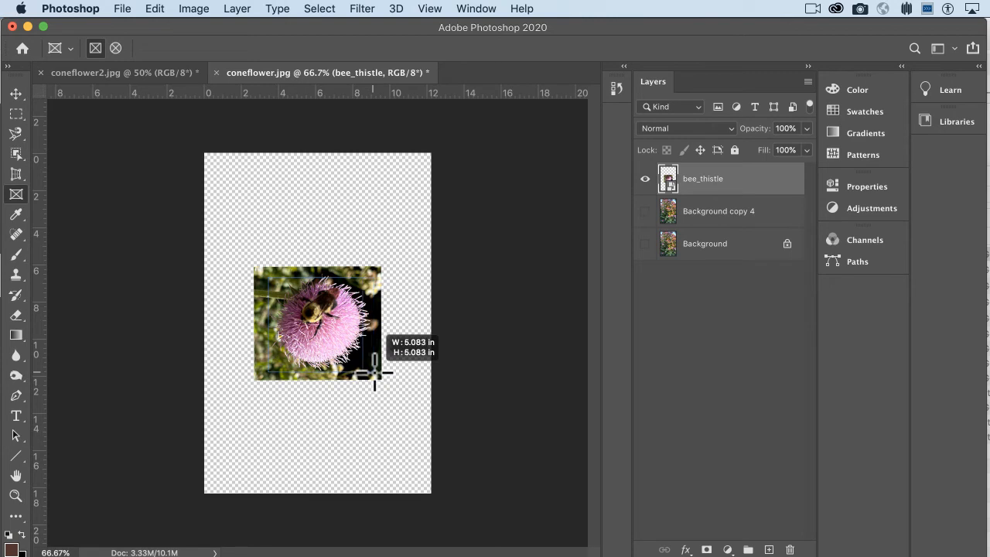
drag(375, 373, 374, 373)
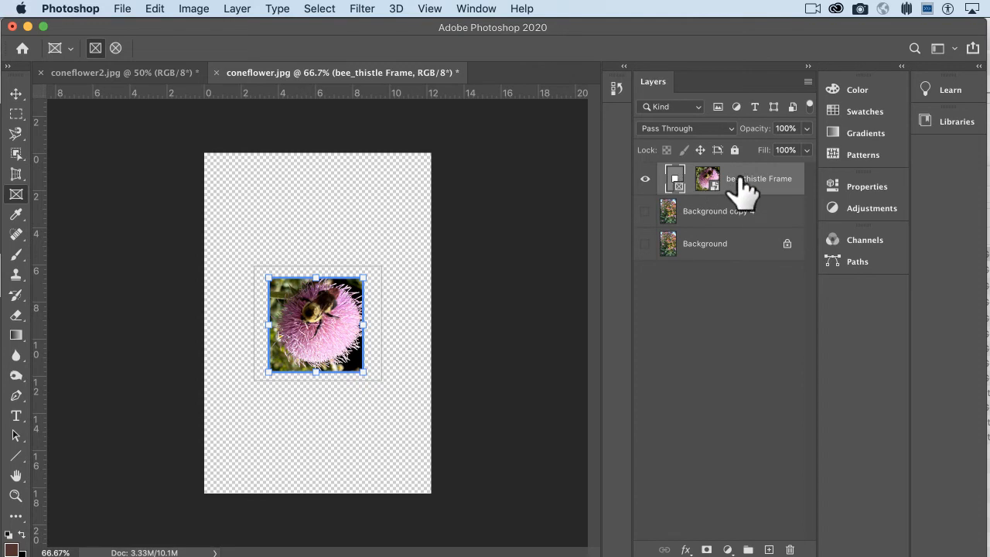
click(725, 213)
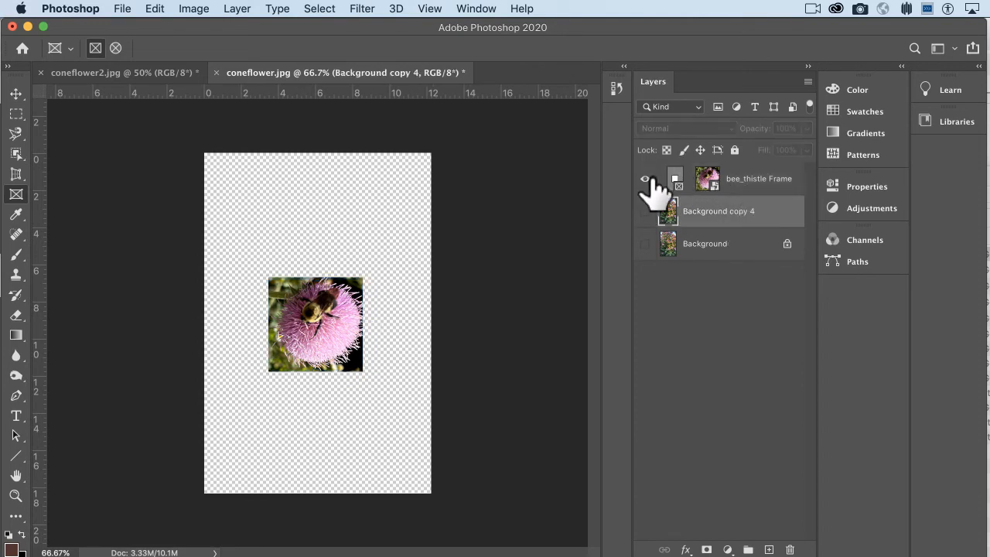
click(755, 196)
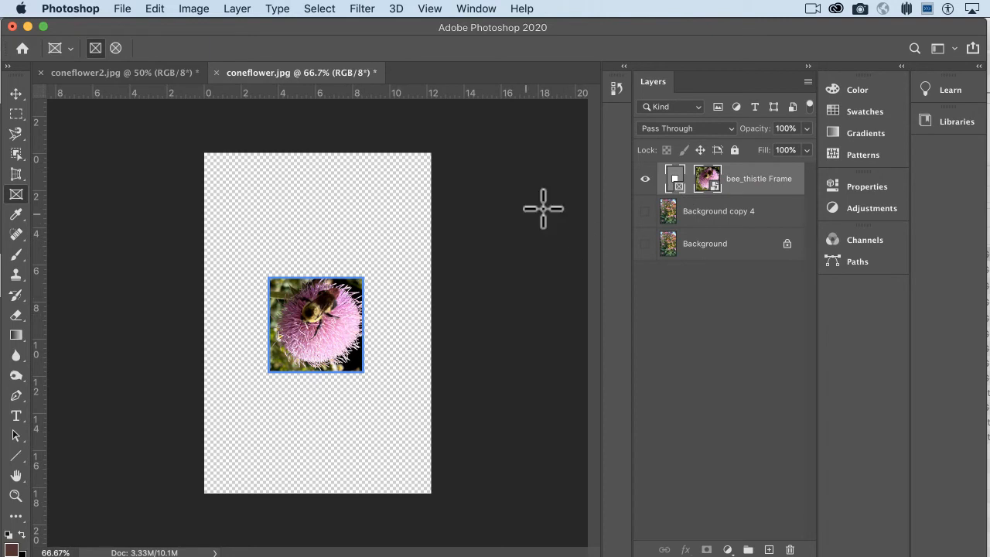
- Set the bee_thistle frame's width to 4 in
double_click(675, 179)
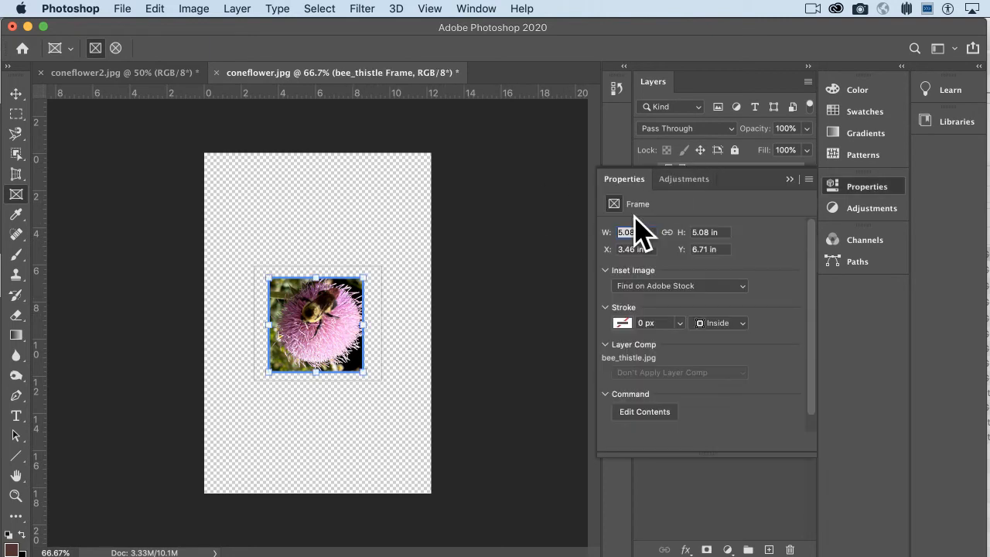
key(3)
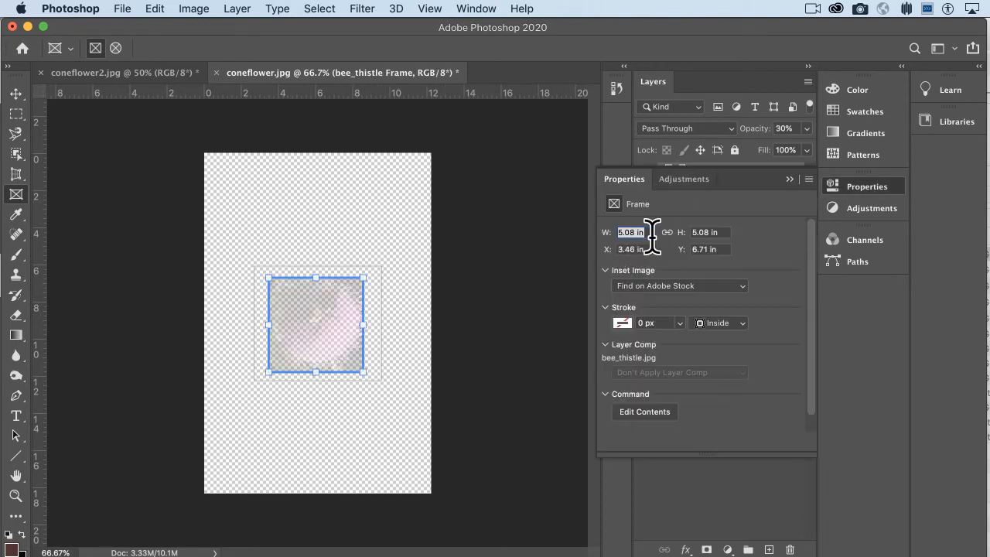
key(0)
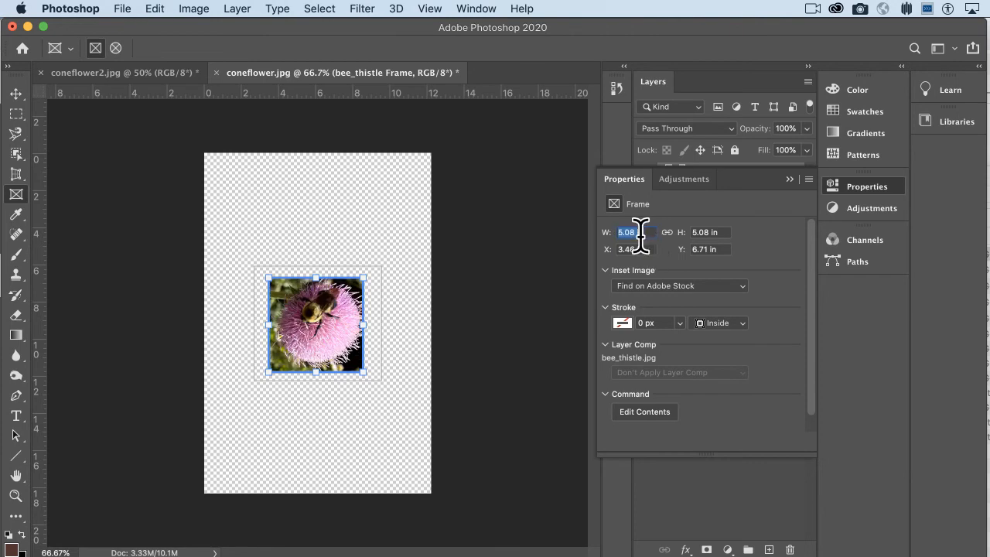
key(Tab)
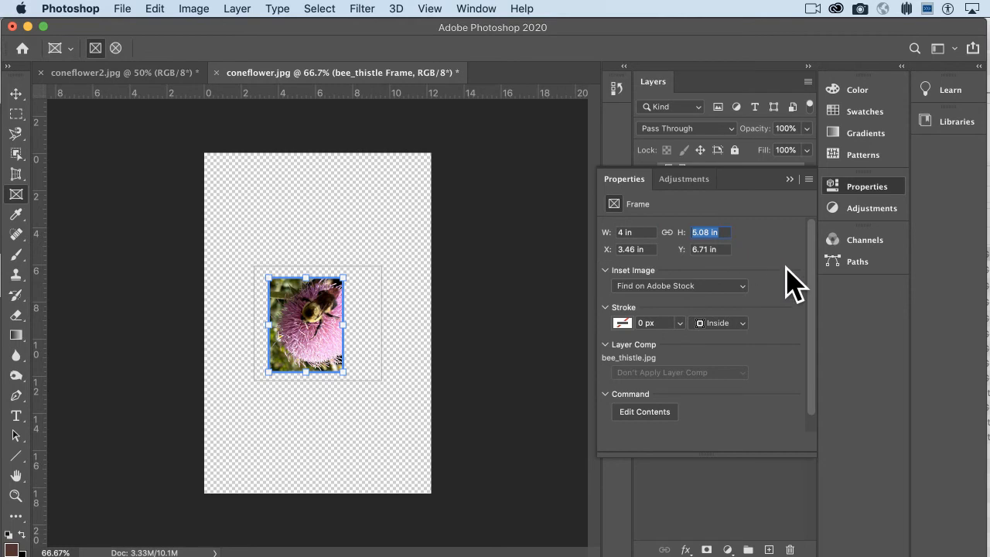
- Give the bee_thistle frame a stroke about 1.87 px wide in pink 9b4972, sampled from the thistle flower
click(679, 324)
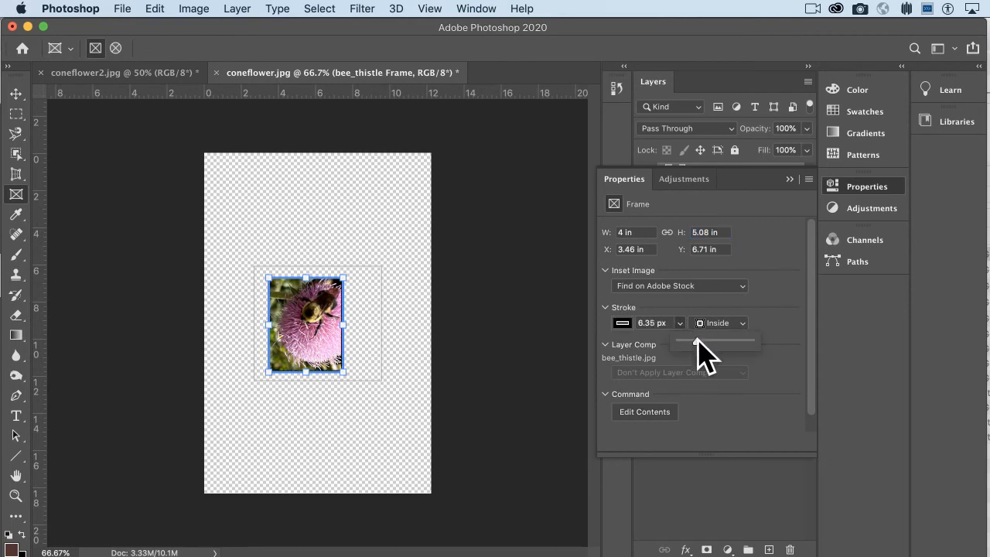
drag(695, 344, 658, 327)
click(622, 324)
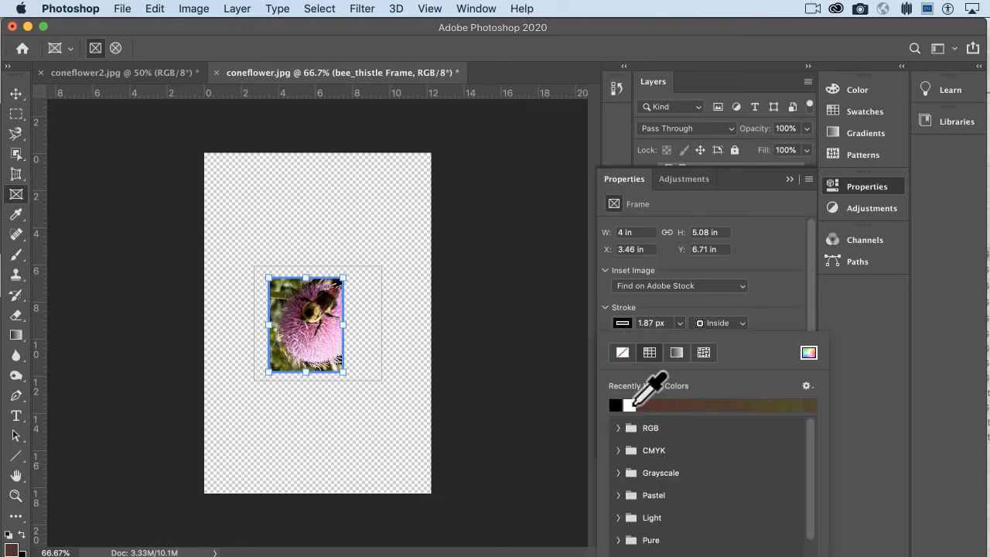
click(809, 353)
click(758, 283)
click(832, 241)
click(828, 222)
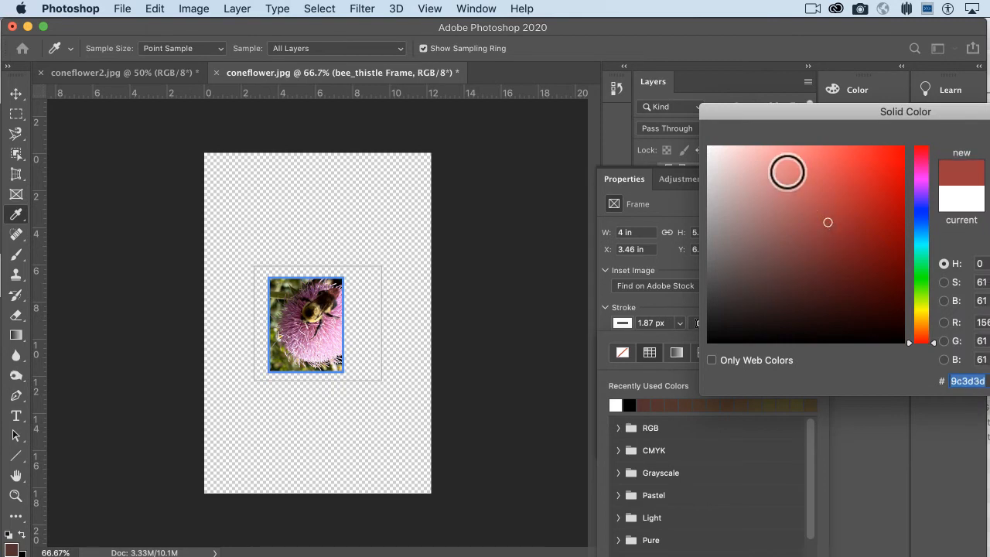
click(313, 344)
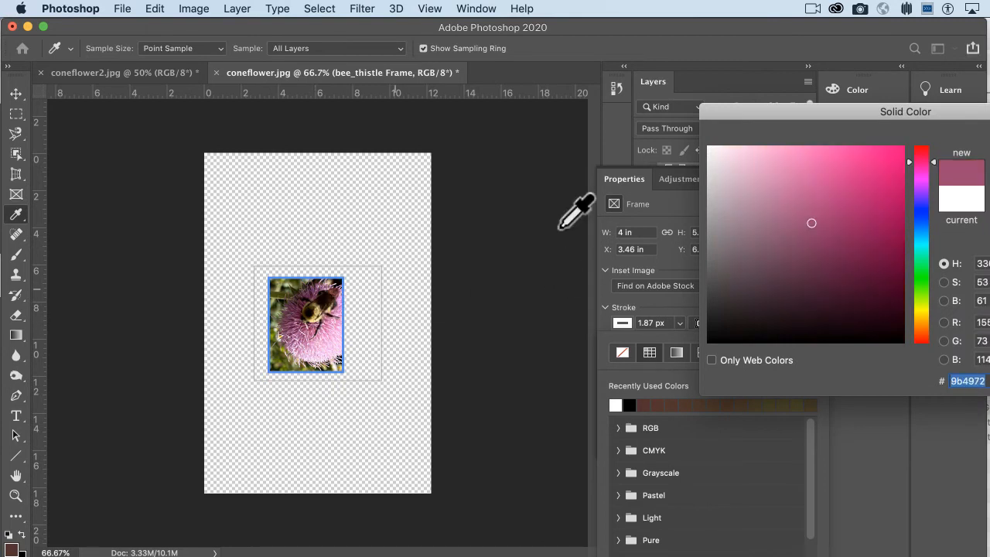
drag(977, 115, 866, 129)
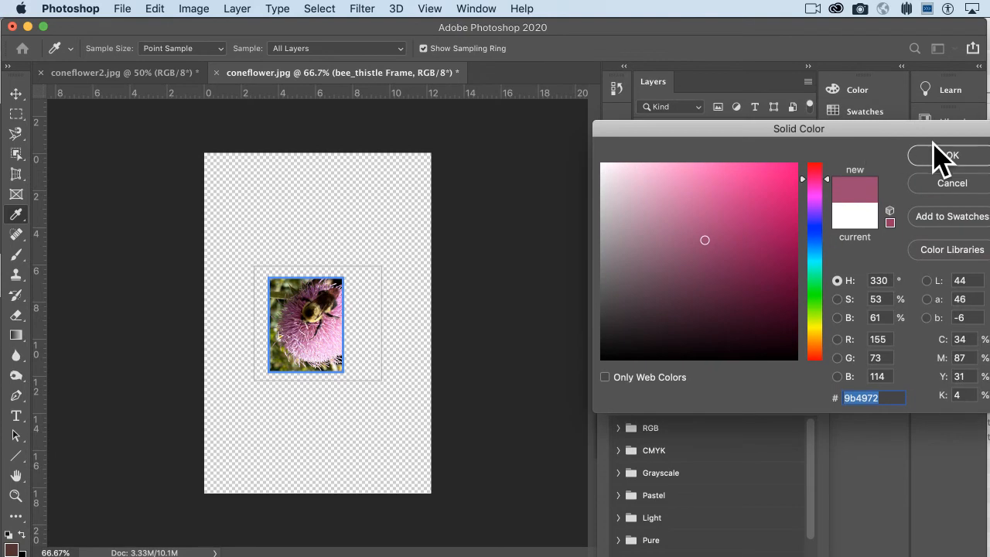
click(944, 160)
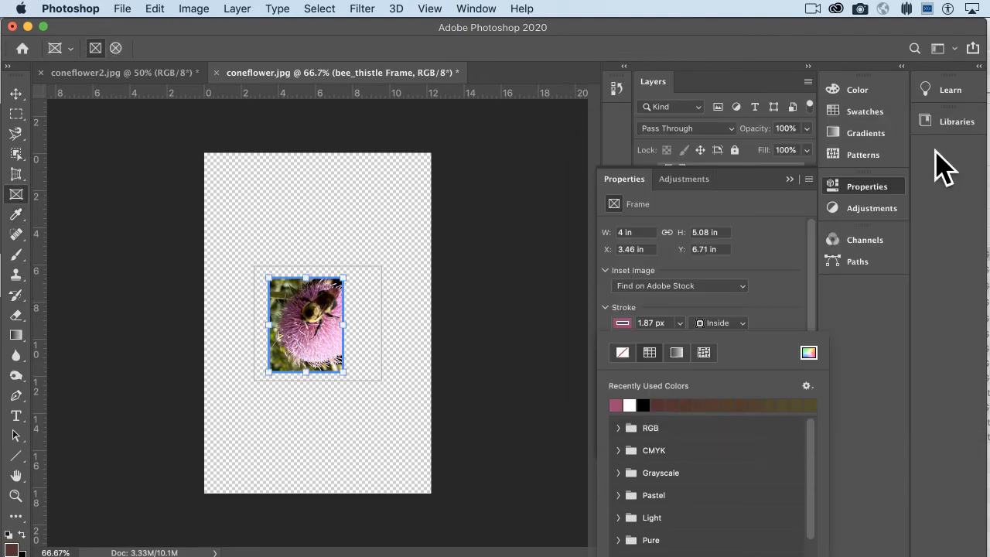
- Widen the bee_thistle frame's stroke to about 13.40 px, keeping the Inside alignment, and put the frame's properties away
click(680, 323)
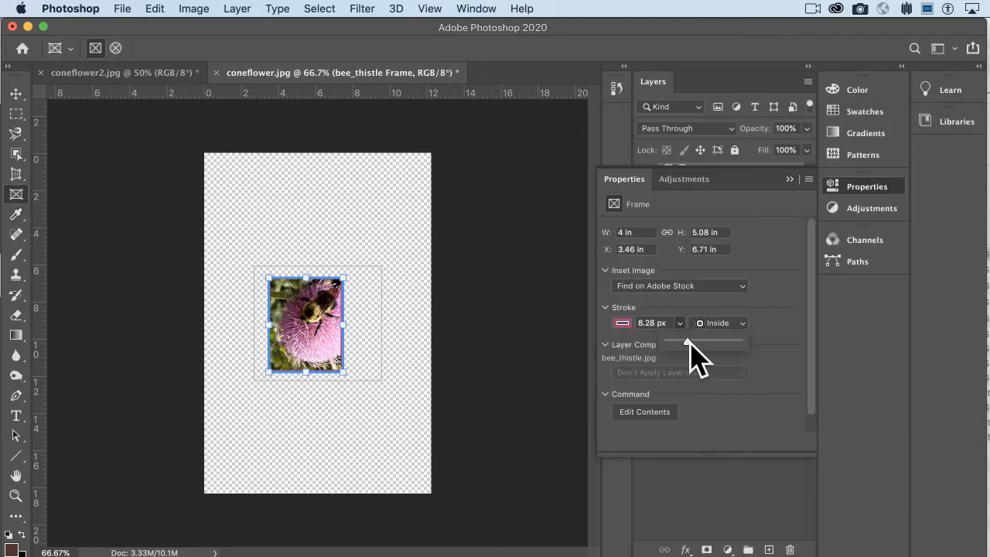
click(733, 323)
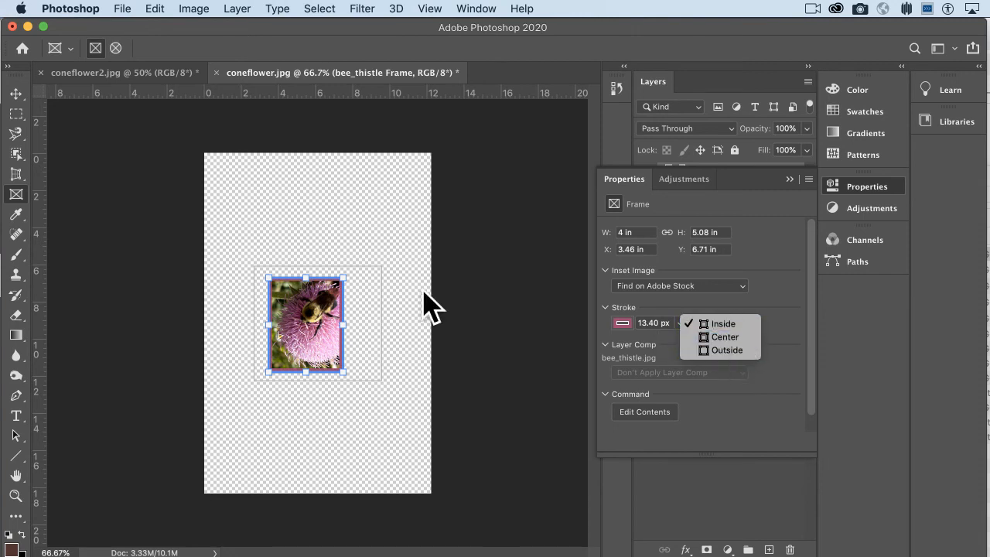
click(16, 91)
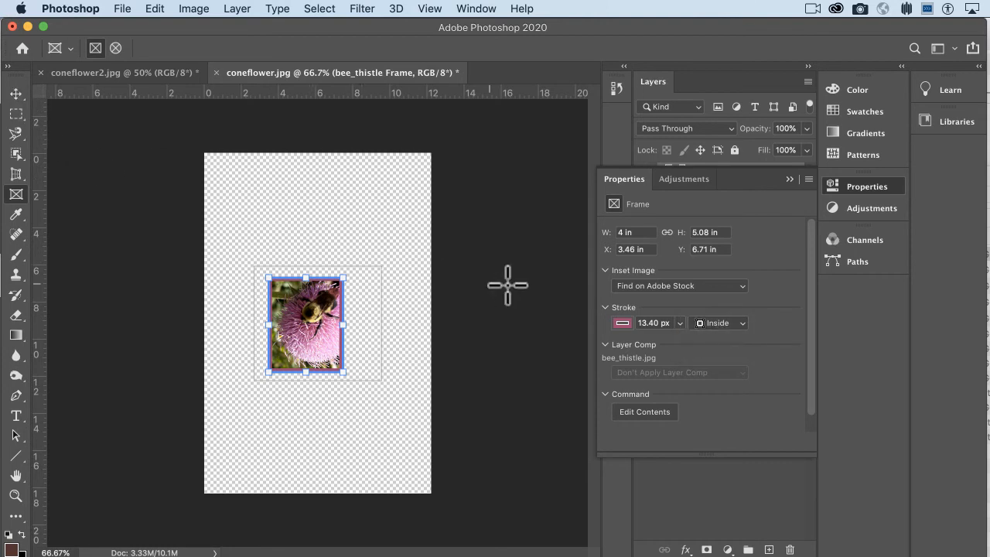
click(621, 179)
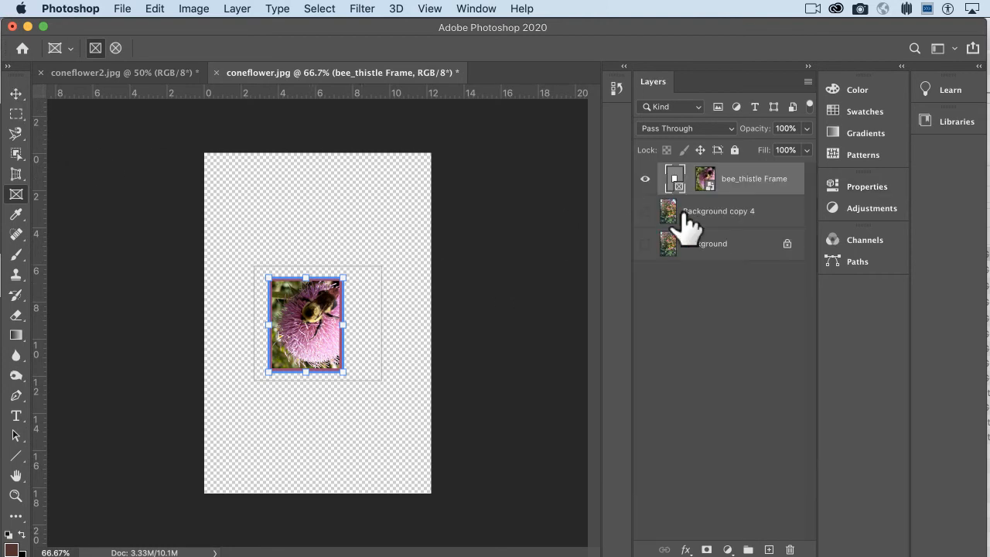
- Show the Background copy 4 layer and draw a circular frame about 3 in wide in the canvas's upper right area
click(694, 219)
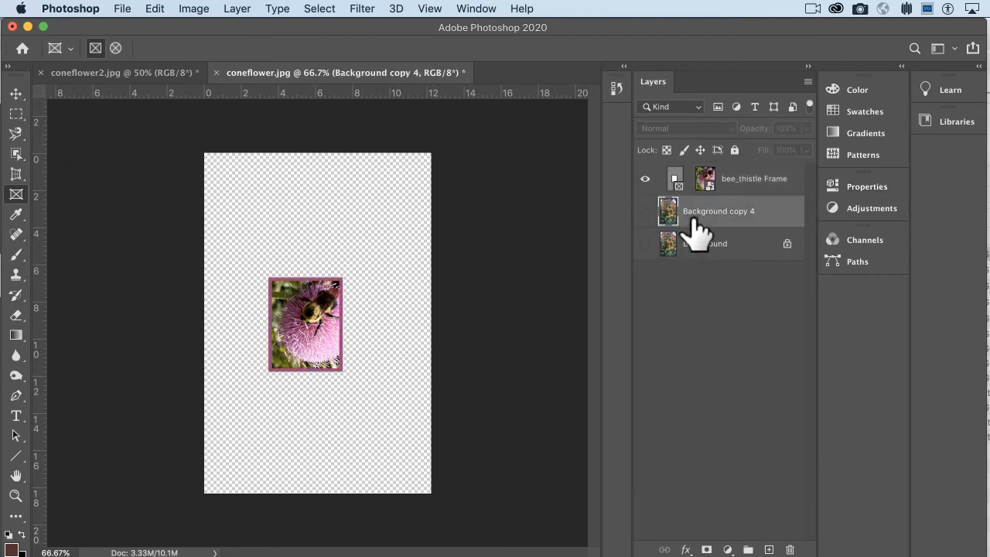
click(642, 213)
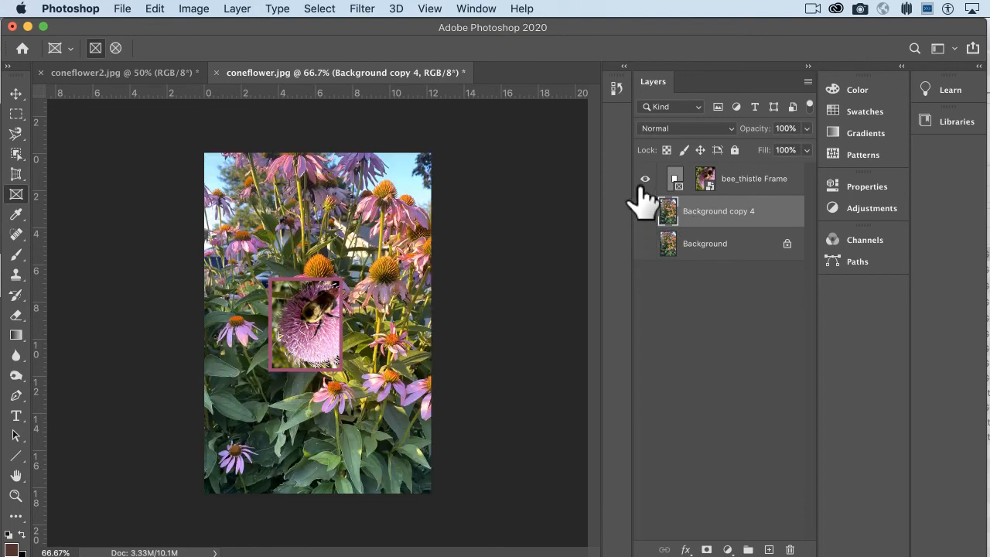
click(115, 48)
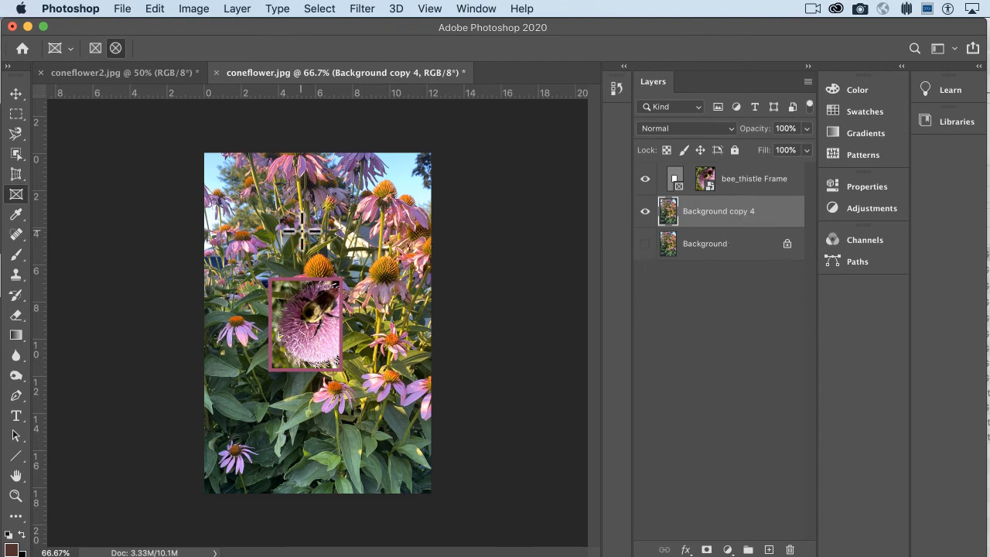
drag(338, 187, 397, 244)
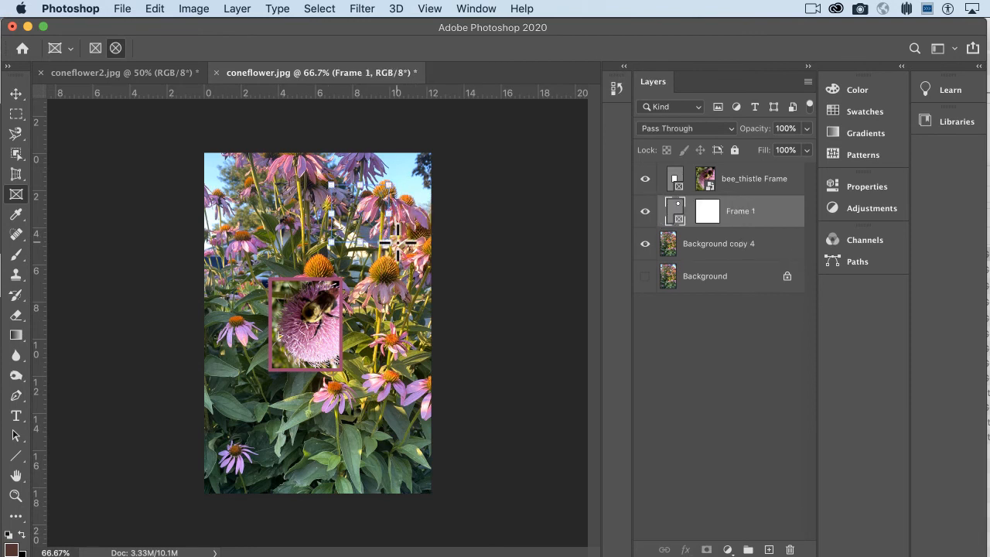
- Place the Background copy 4 layer inside the empty circular frame and deselect everything
drag(739, 253, 728, 211)
key(super+z)
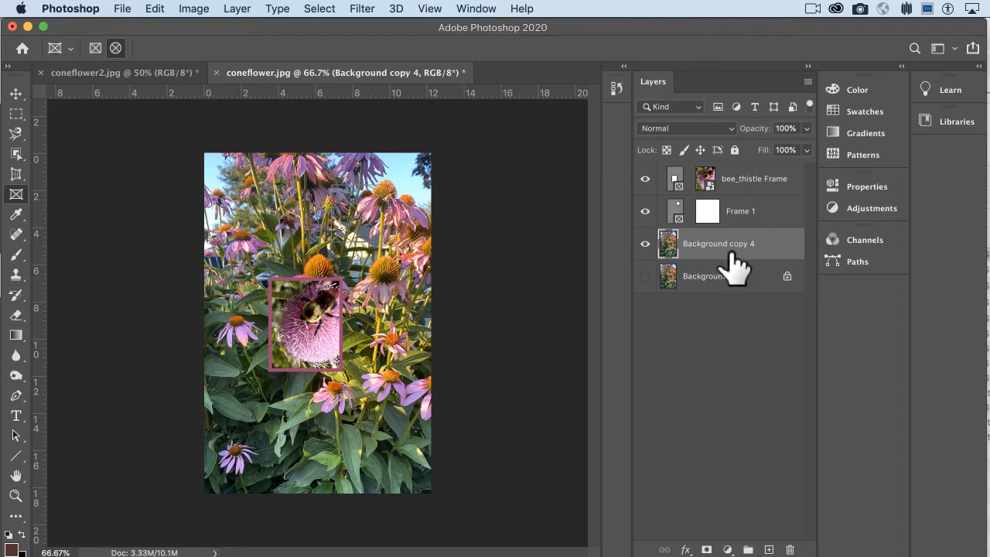
drag(727, 244, 723, 210)
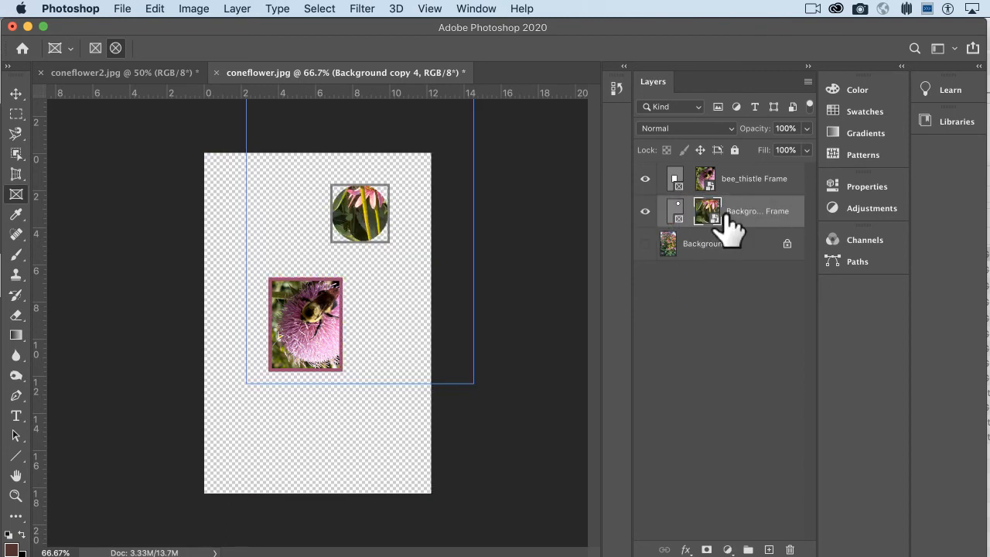
click(15, 93)
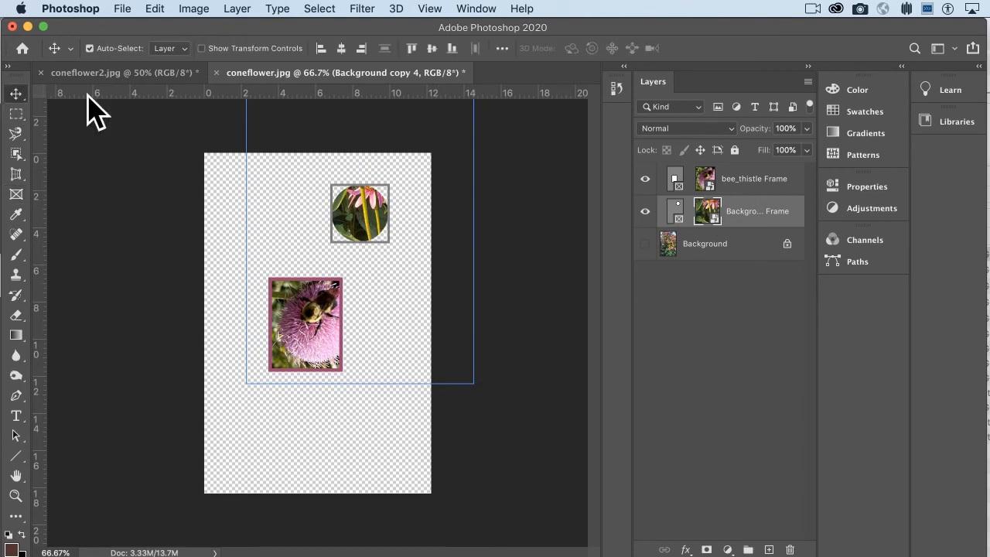
click(164, 130)
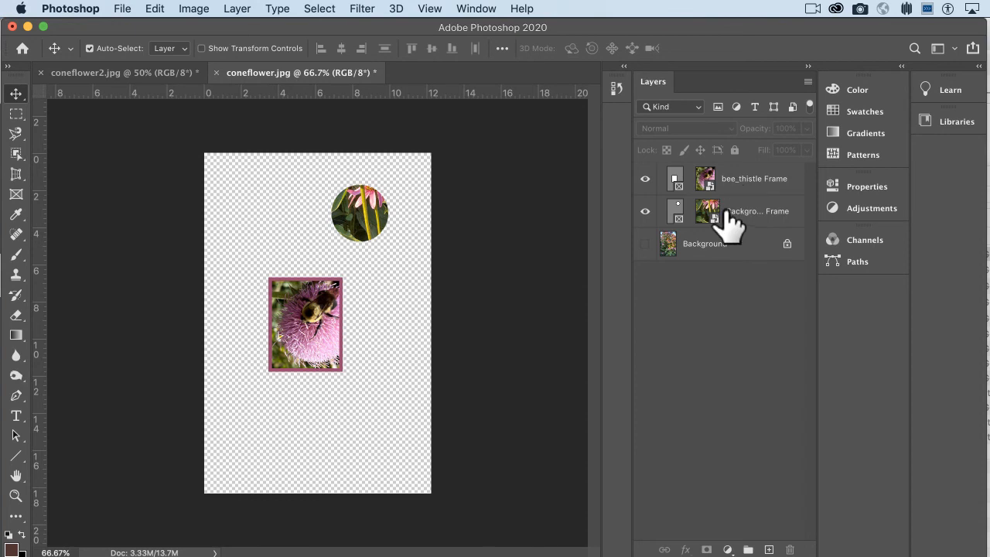
- Duplicate the locked Background layer
click(722, 244)
click(808, 82)
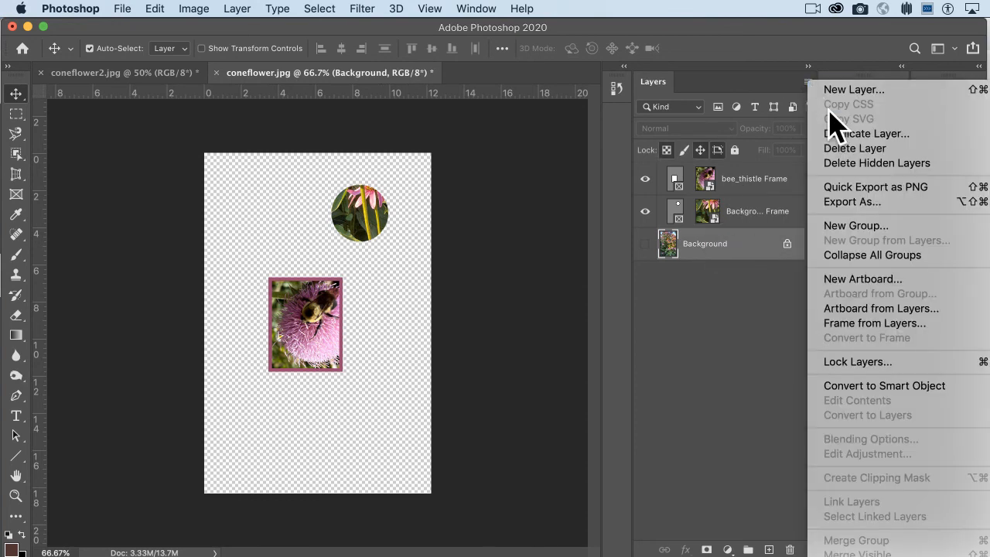
click(841, 135)
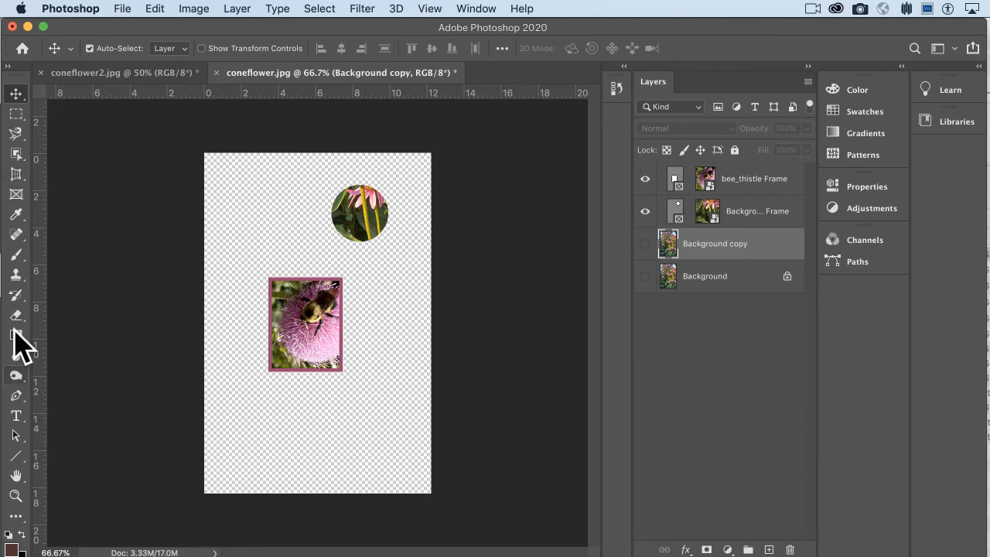
- Draw a large brown pentagon with the Polygon tool on the lower part of the canvas and move it up inside the canvas
click(16, 454)
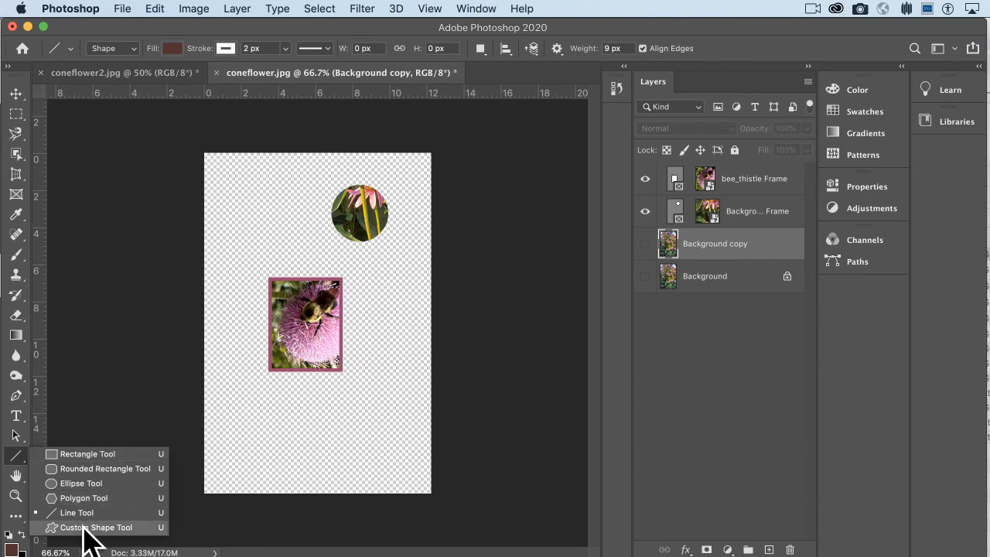
click(84, 498)
drag(358, 432, 300, 374)
click(24, 96)
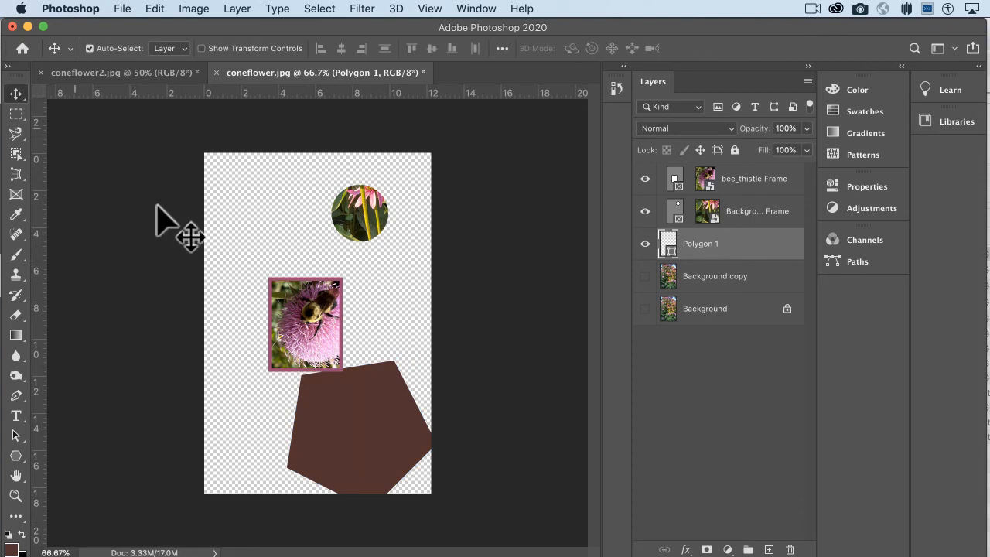
drag(342, 402, 338, 353)
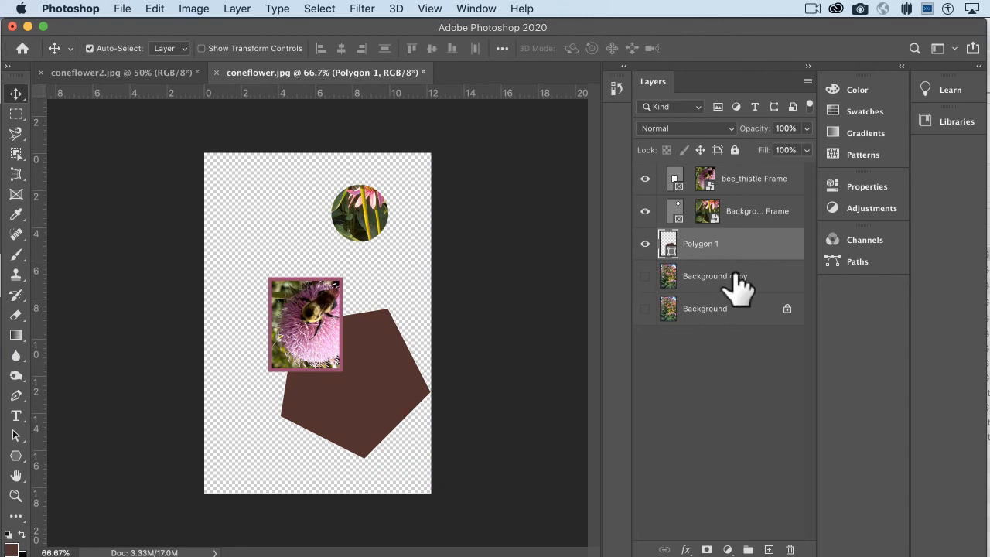
- Move the Background copy layer above the polygon, make it visible, and clip it to the polygon with a clipping mask
click(776, 287)
drag(773, 279, 766, 227)
click(646, 241)
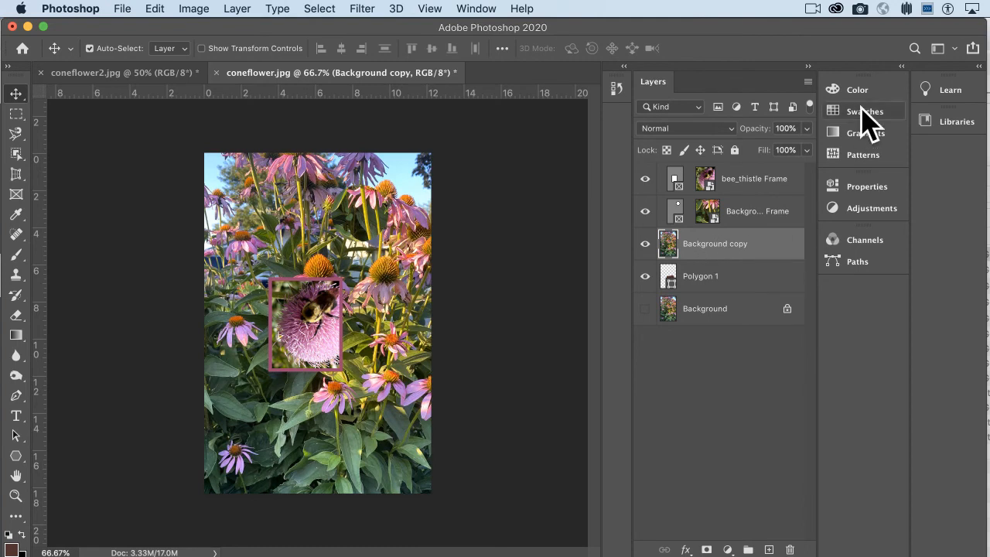
click(808, 82)
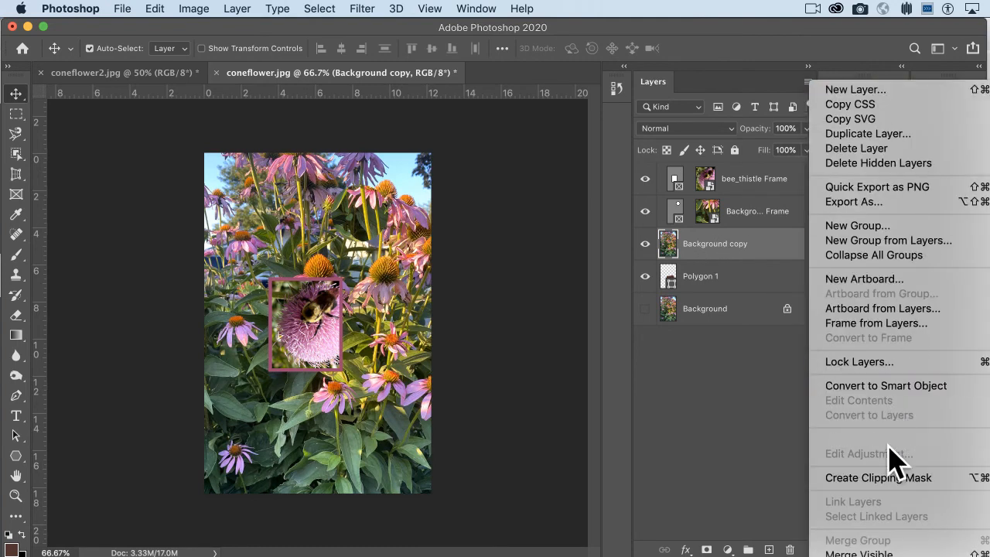
click(882, 478)
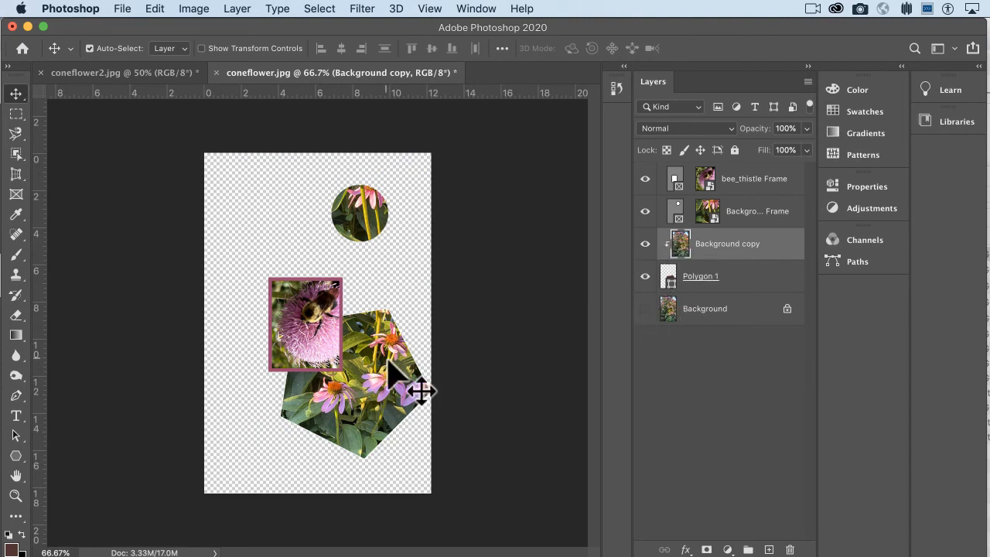
- Hide the bee_thistle frame layer and the circular frame layer, and undo the hiding of the circular frame
click(645, 179)
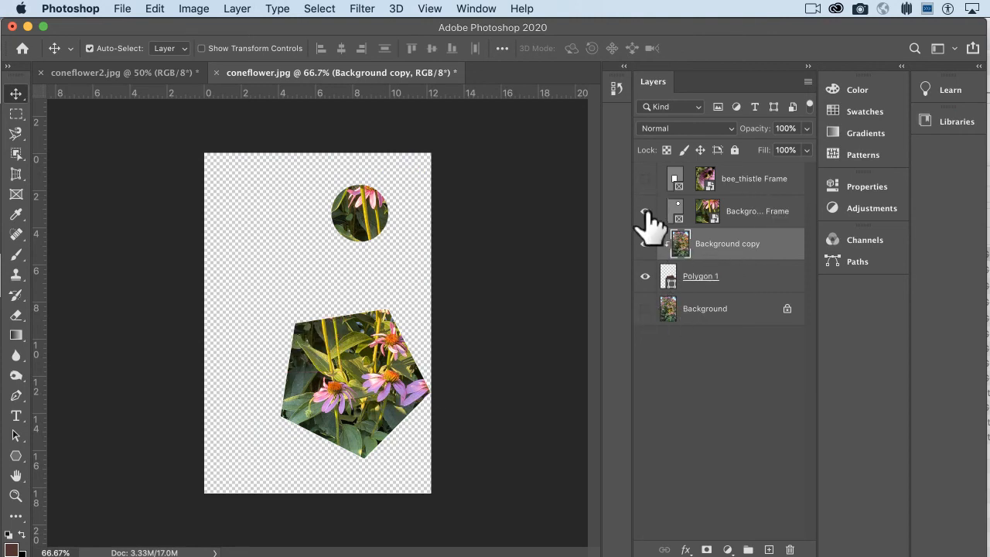
click(645, 211)
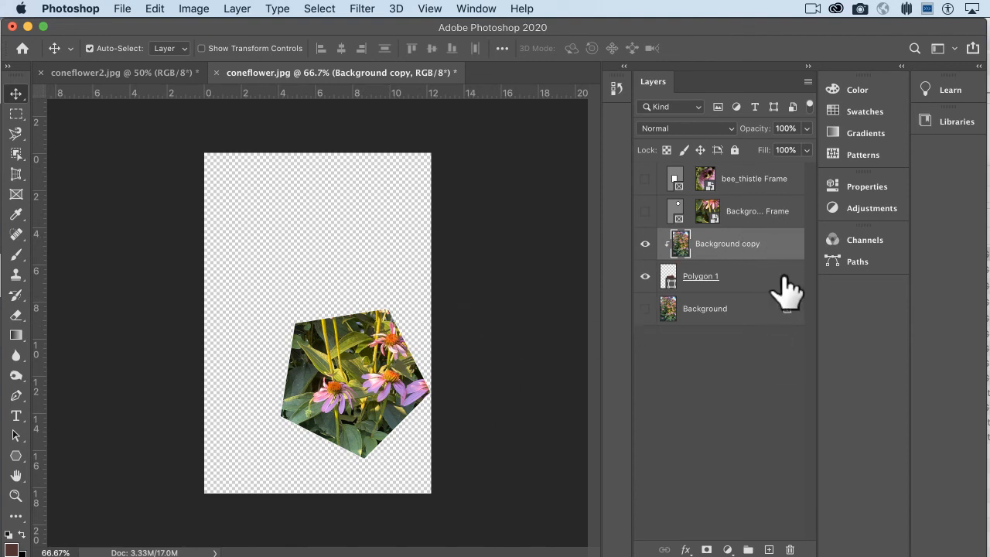
key(super+z)
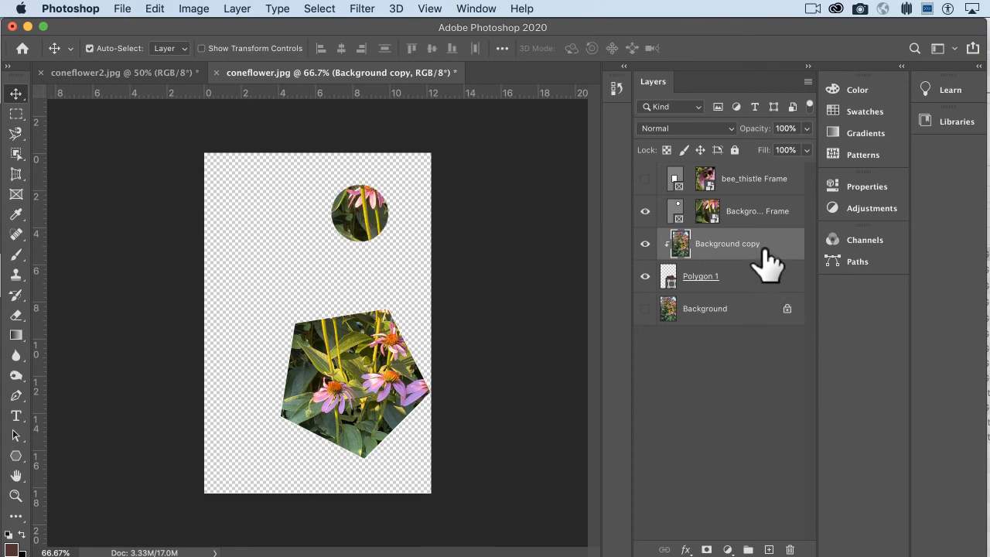
- Release the Background copy layer's clipping mask and recreate it so the layer is clipped to the polygon again
click(808, 81)
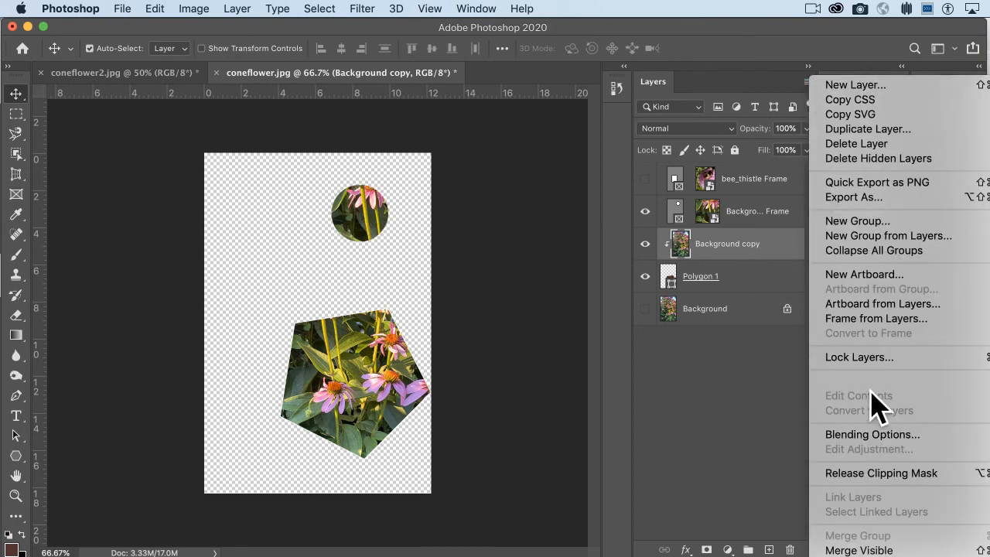
click(855, 468)
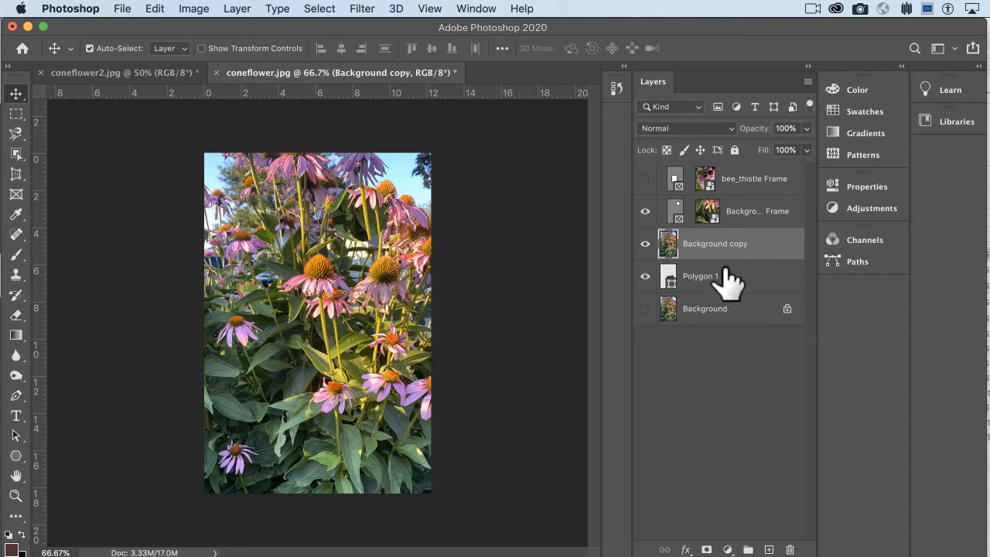
click(193, 9)
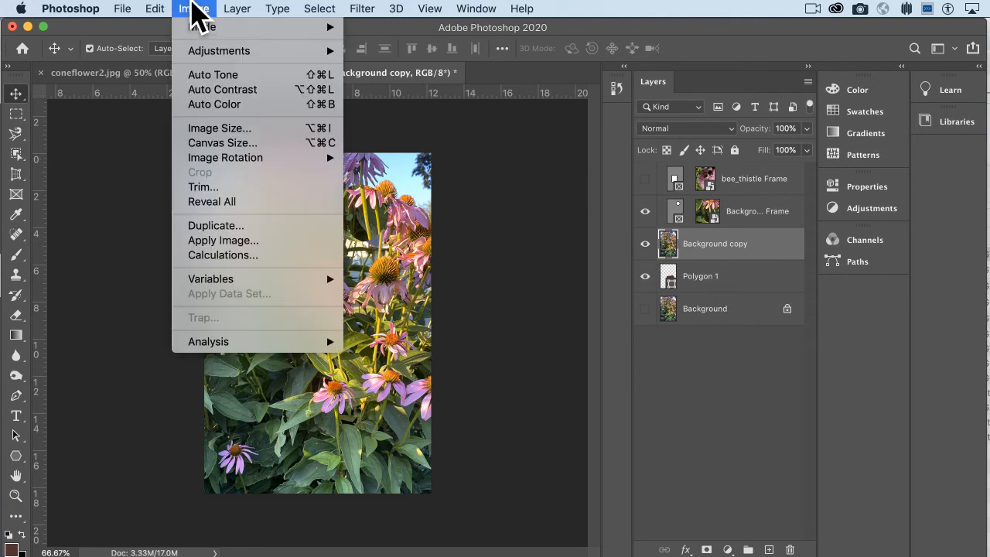
mouse_move(164, 6)
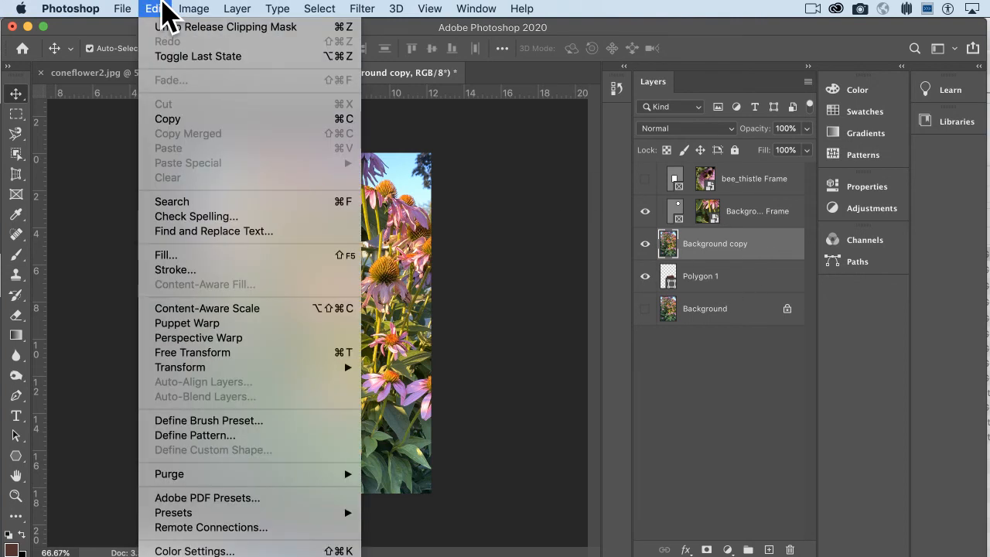
mouse_move(205, 8)
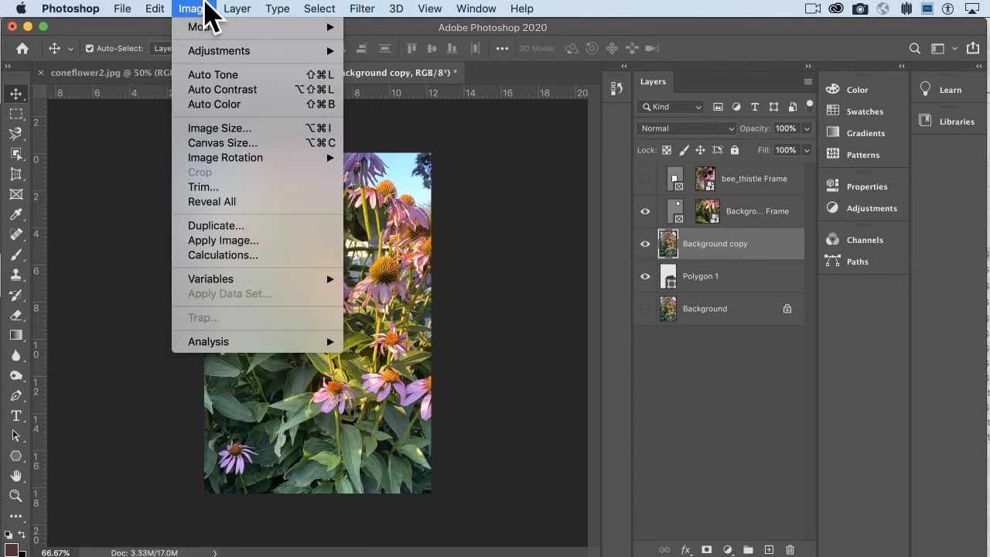
mouse_move(244, 14)
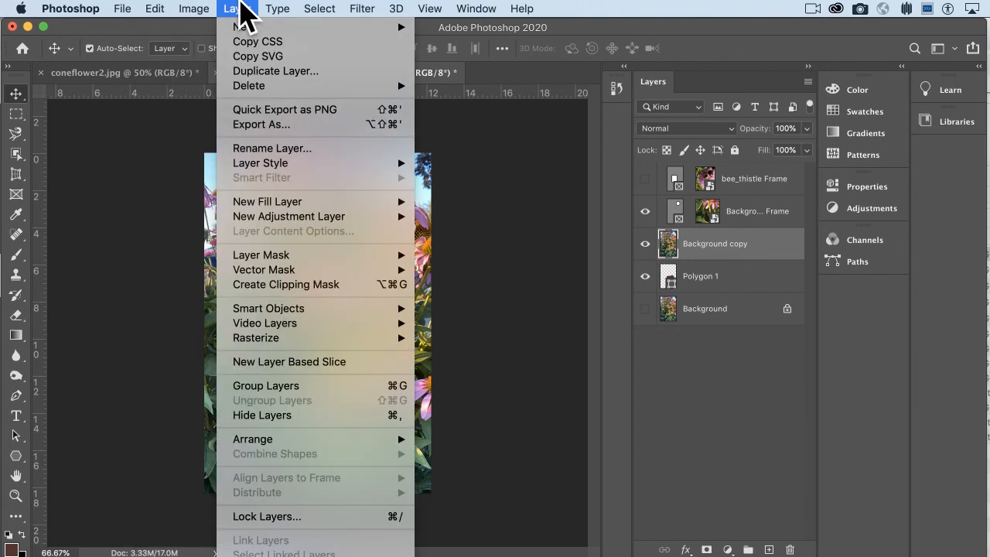
click(284, 284)
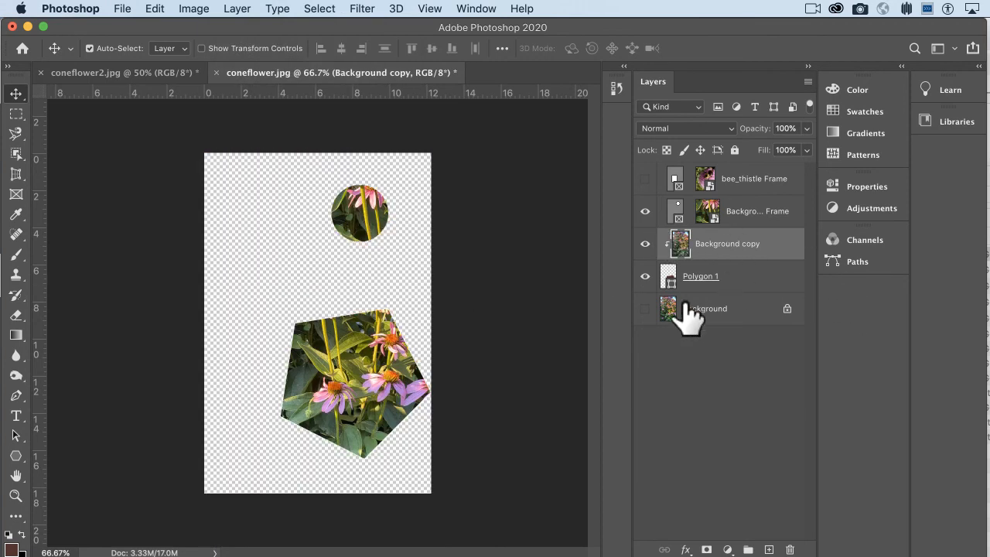